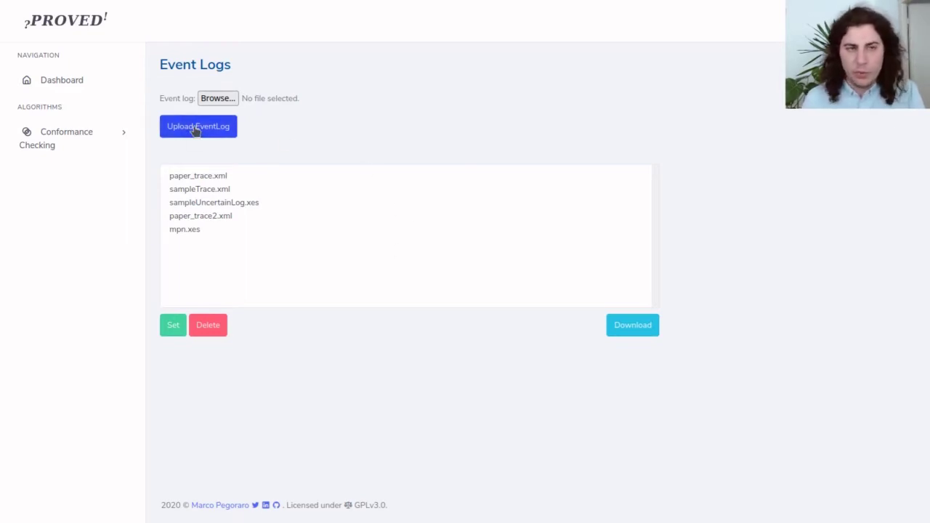
# - Load sampleUncertainLog.xes as the working log to see its 840 events, 210 traces and 6 variants
pyautogui.click(247, 205)
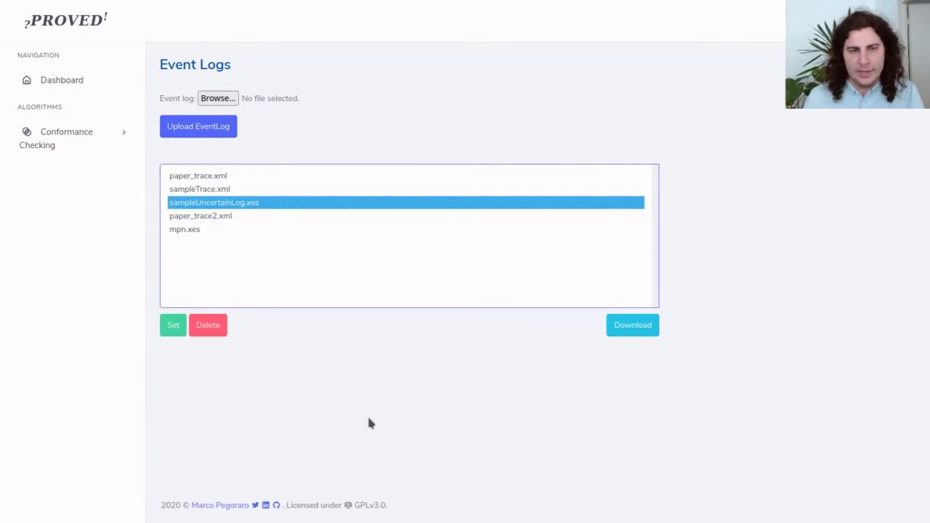
pyautogui.click(173, 329)
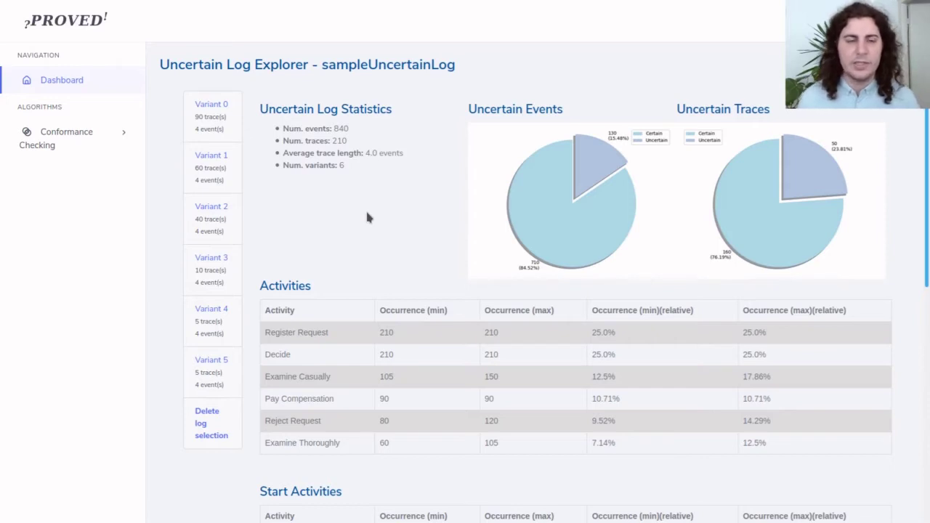
pyautogui.scroll(-3, 346, 165)
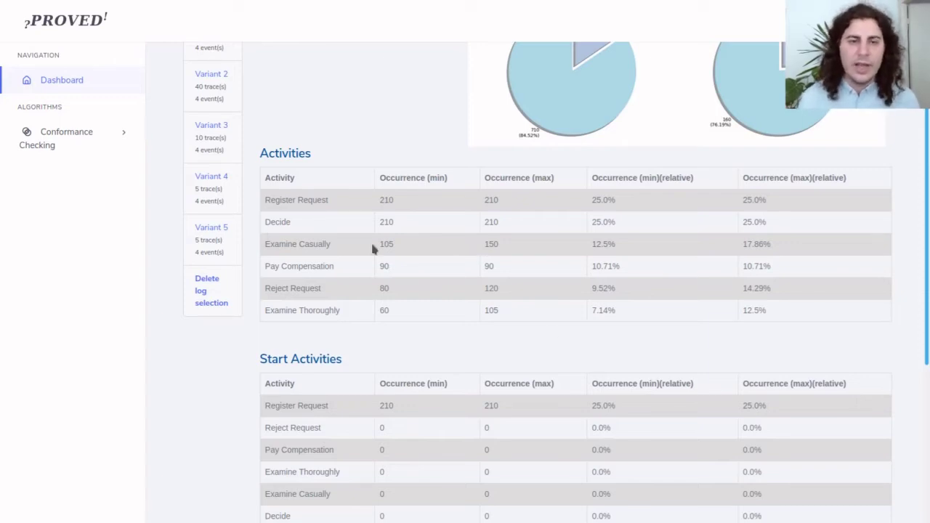
pyautogui.moveTo(372, 248); pyautogui.dragTo(504, 246)
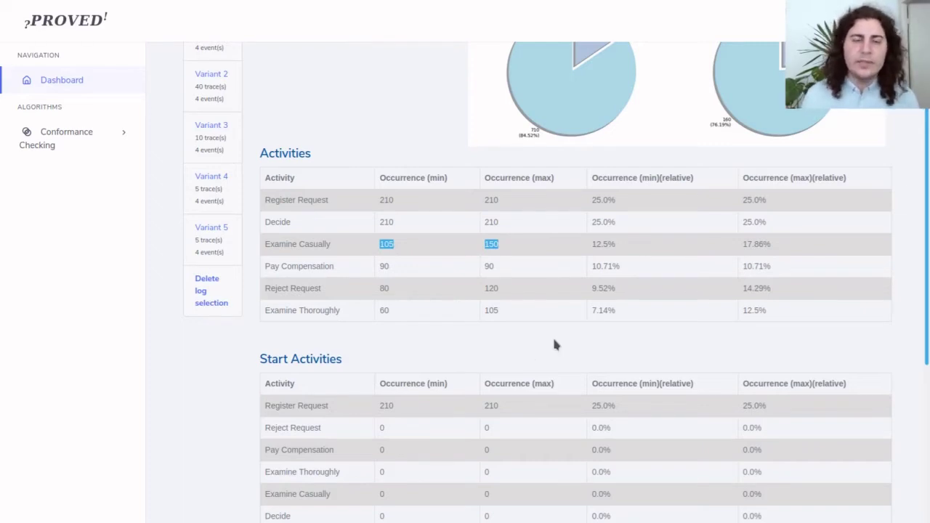
pyautogui.click(532, 342)
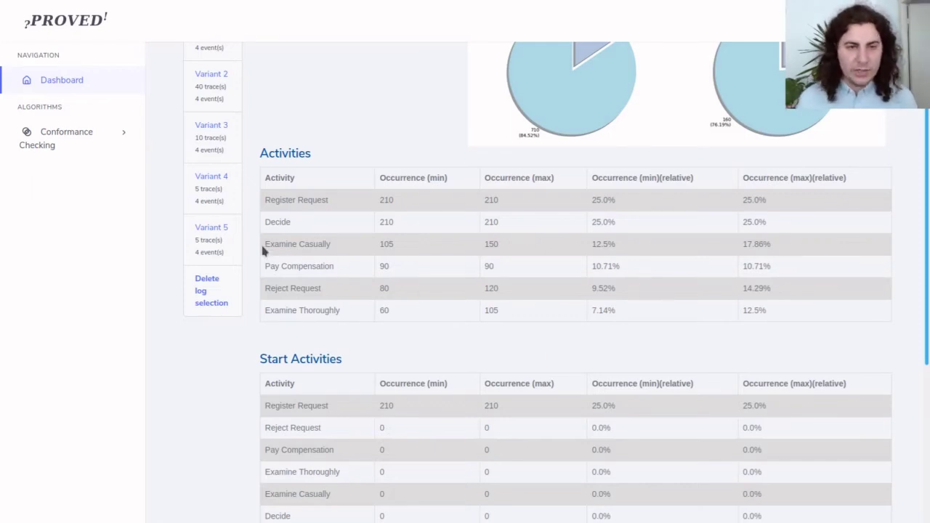
pyautogui.moveTo(264, 245); pyautogui.dragTo(499, 246)
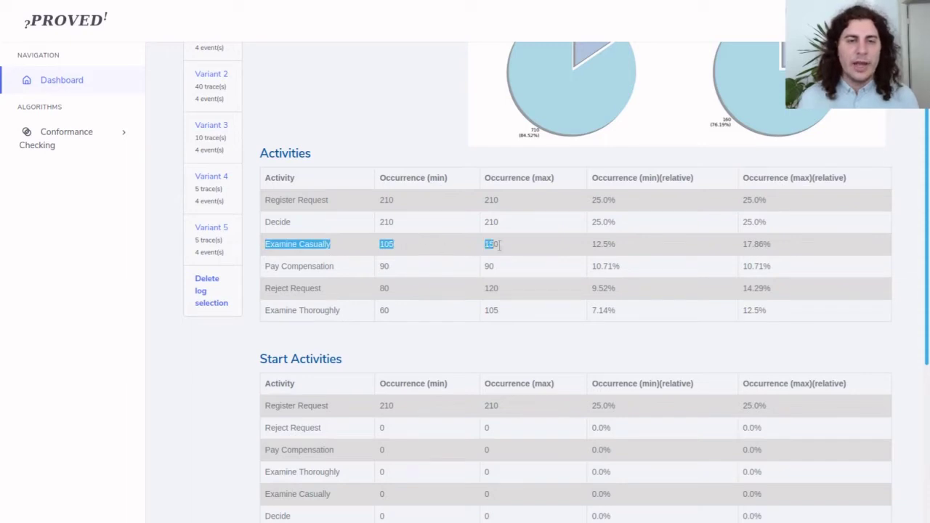
pyautogui.click(538, 346)
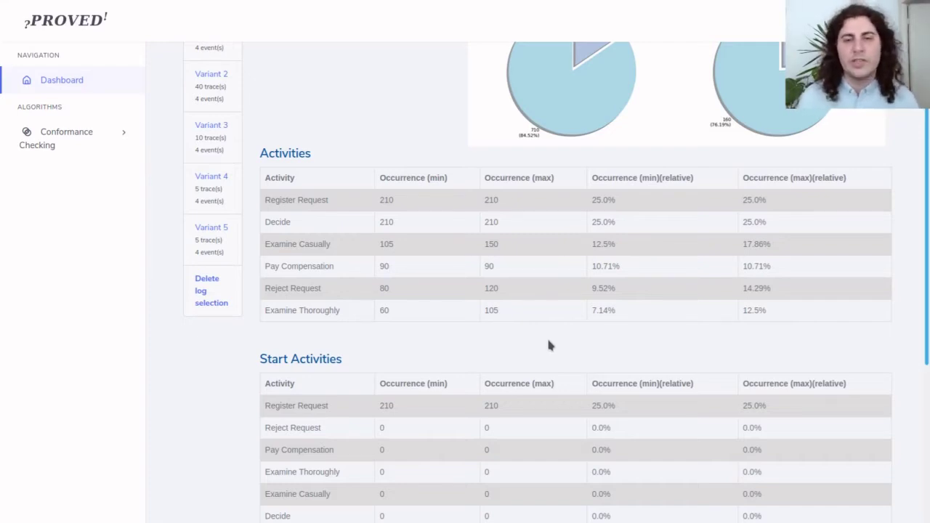
pyautogui.scroll(-1, 541, 313)
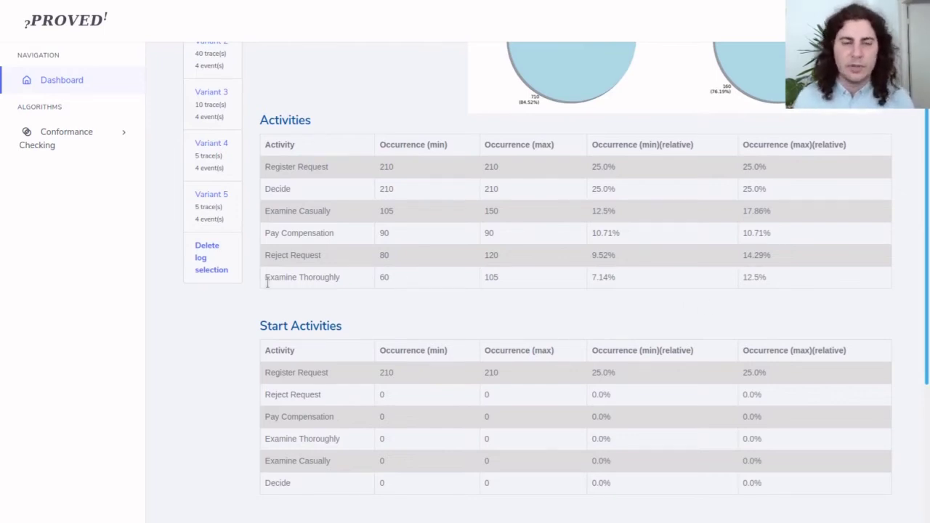
pyautogui.scroll(-1, 197, 298)
pyautogui.scroll(-3, 174, 247)
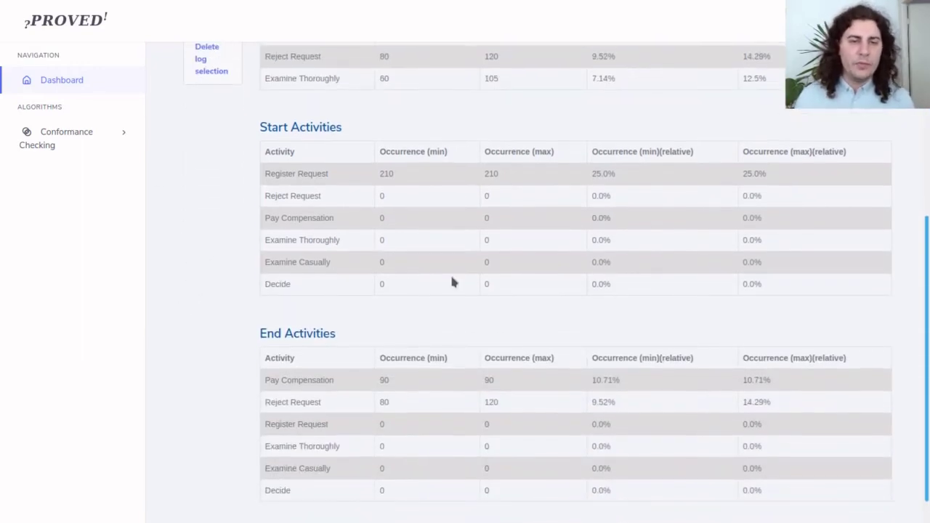
pyautogui.scroll(2, 114, 262)
pyautogui.scroll(1, 193, 262)
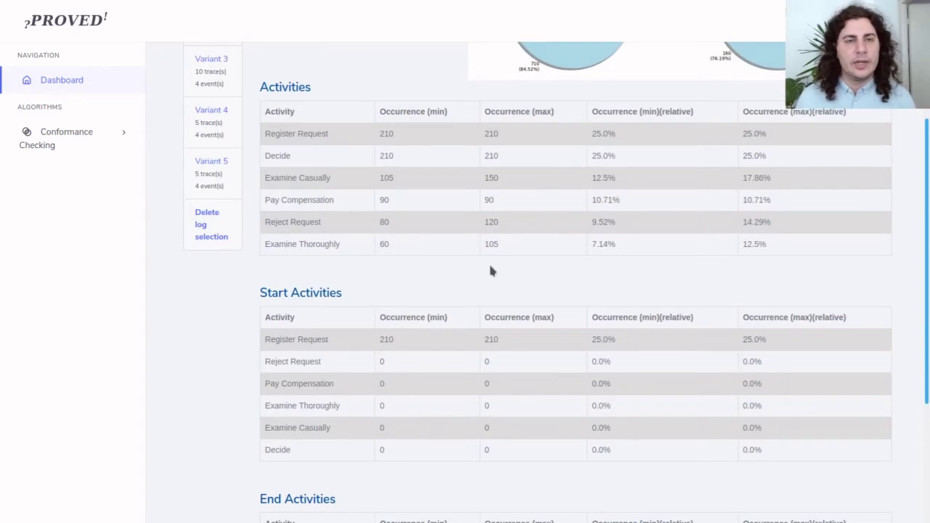
pyautogui.scroll(-2, 161, 308)
pyautogui.scroll(-1, 160, 305)
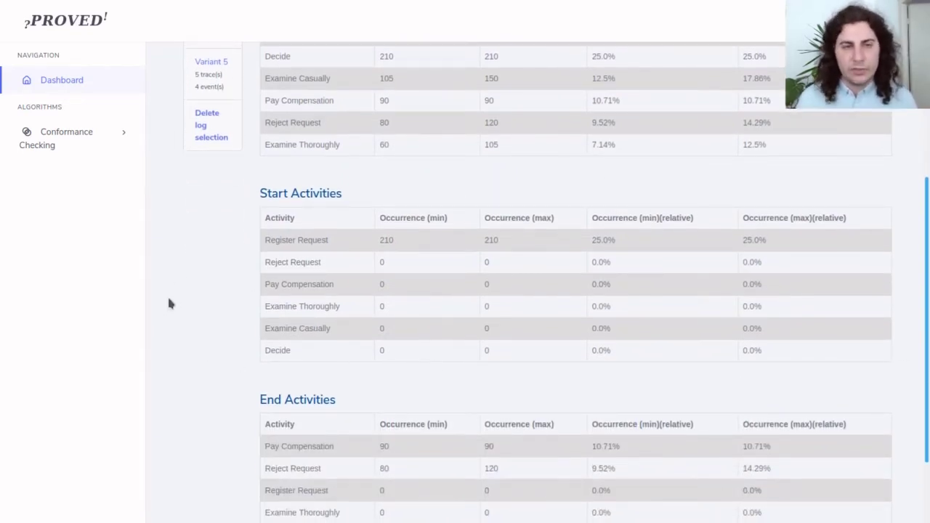
pyautogui.scroll(-3, 207, 327)
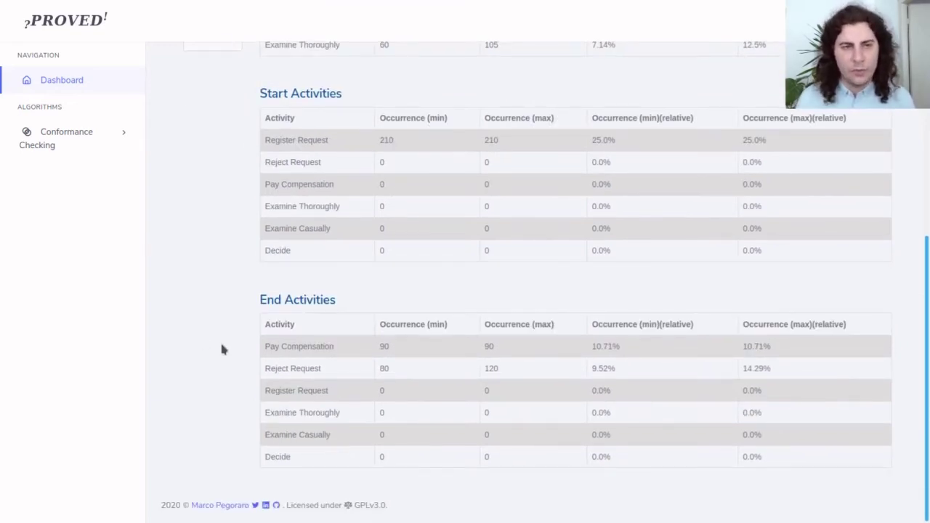
pyautogui.scroll(8, 215, 349)
pyautogui.scroll(4, 221, 354)
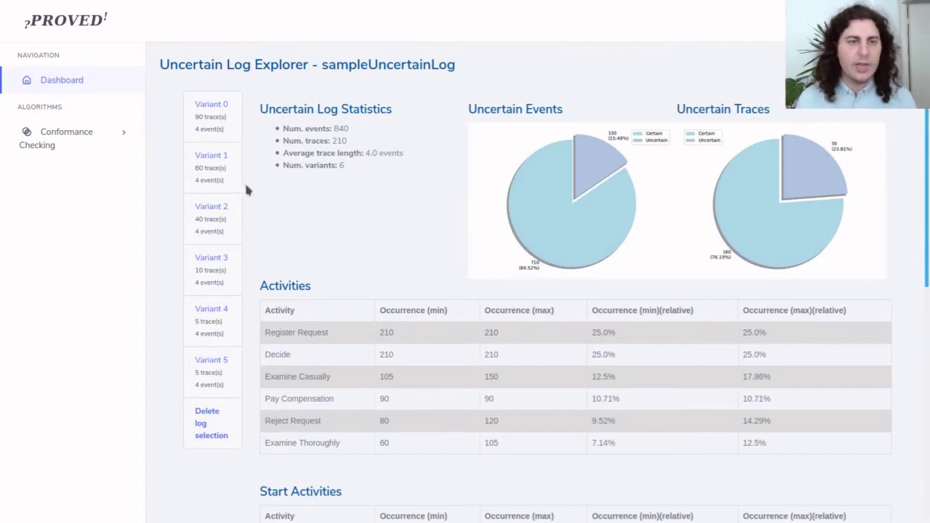
# - Show Variant 2's 40 traces and its behavior graph ending in Reject Request
pyautogui.click(212, 207)
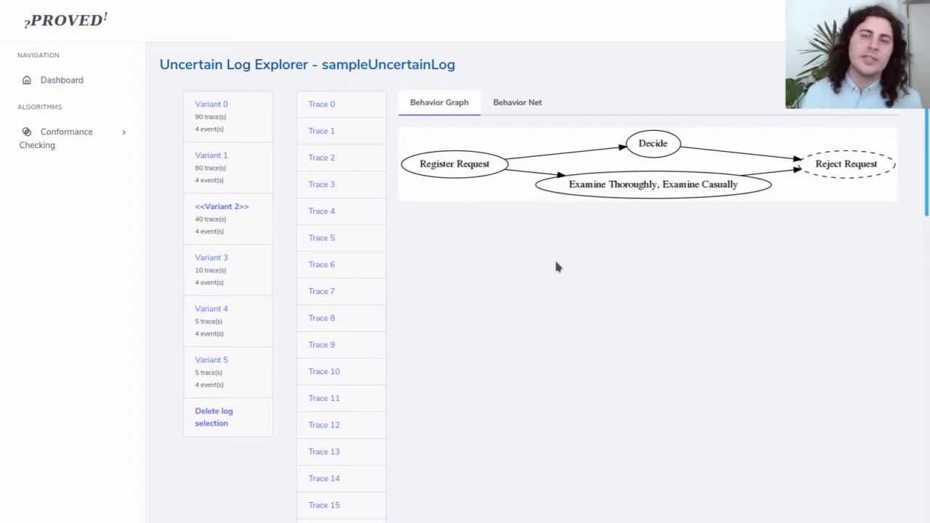
# - Open Trace 0's event table and inspect the Decide event's 19:26:40–20:46:40 timestamp range
pyautogui.click(316, 105)
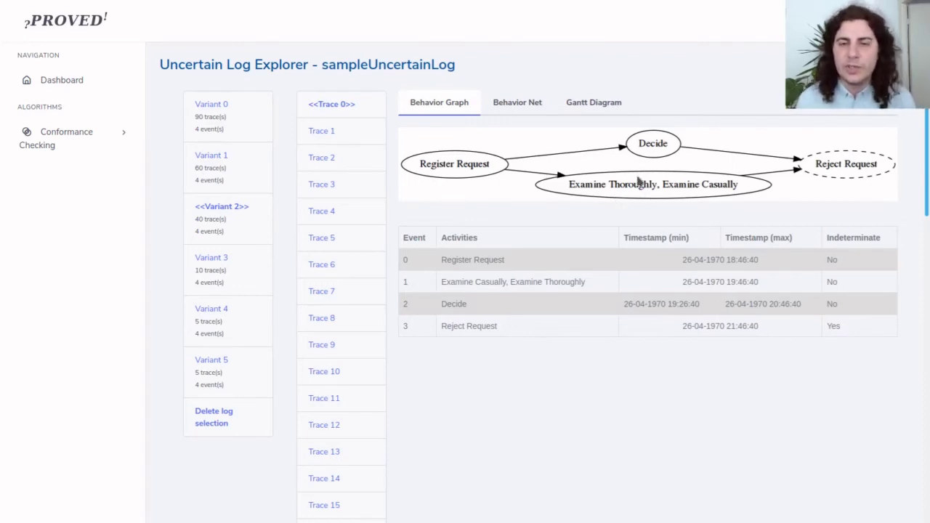
pyautogui.moveTo(619, 307); pyautogui.dragTo(803, 307)
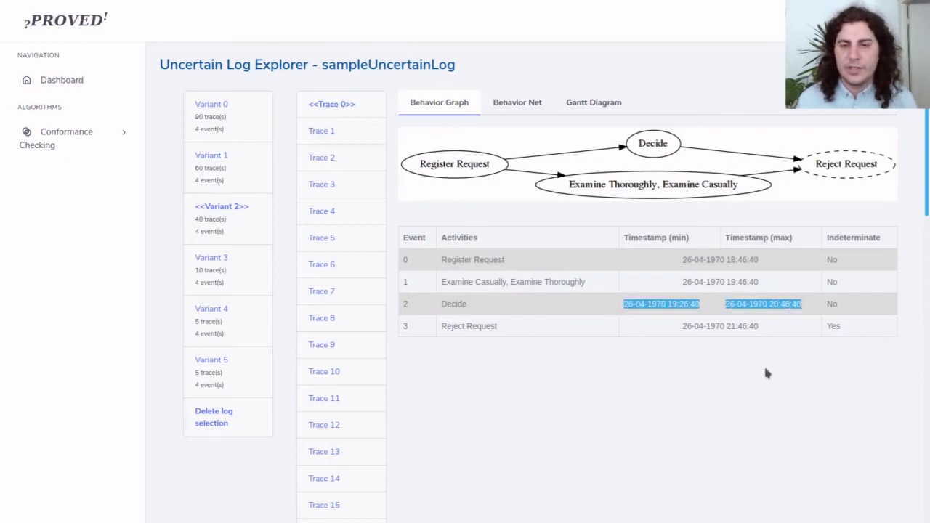
pyautogui.click(720, 378)
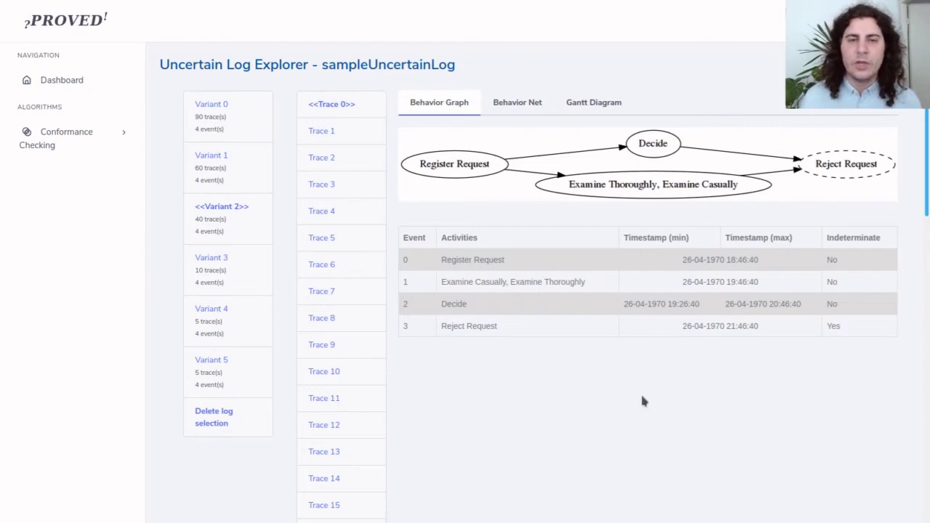
# - Display Trace 0 as a behavior net Petri net and review its event table
pyautogui.click(518, 113)
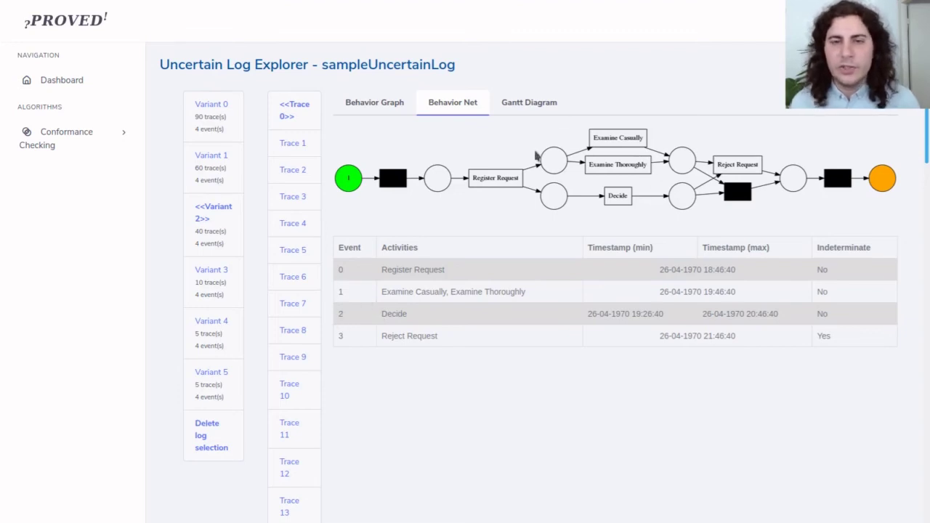
pyautogui.moveTo(604, 108); pyautogui.dragTo(556, 281)
pyautogui.click(635, 444)
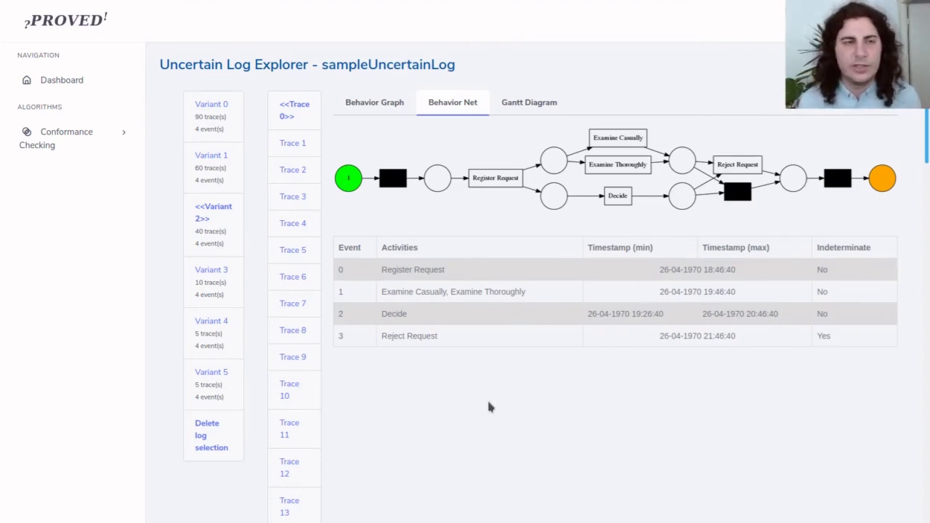
# - Replace sampleUncertainLog with paper_trace.xml as the working log and open its Variant 0
pyautogui.click(85, 87)
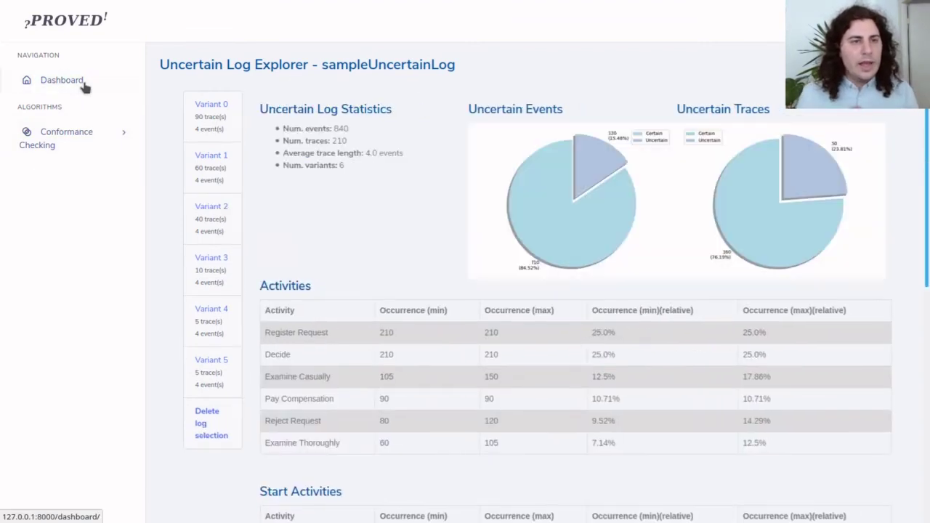
pyautogui.click(219, 412)
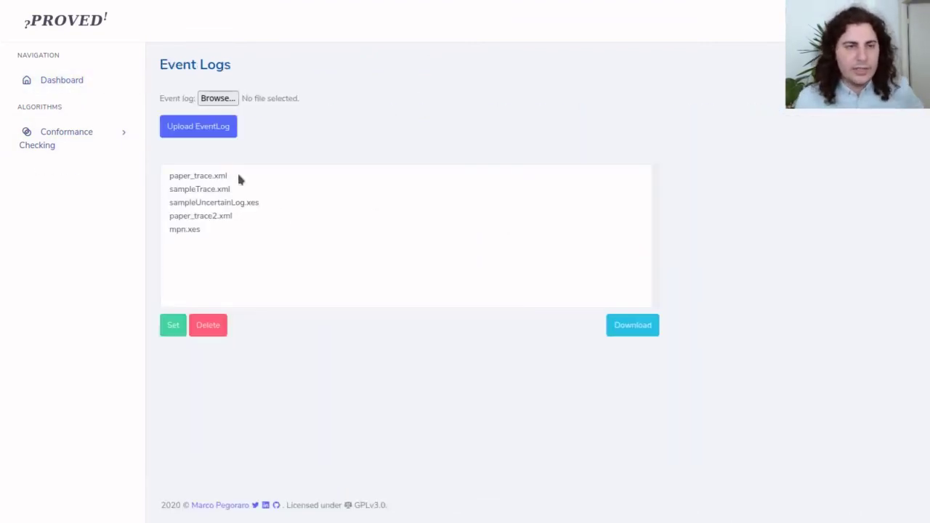
pyautogui.click(236, 177)
pyautogui.click(184, 332)
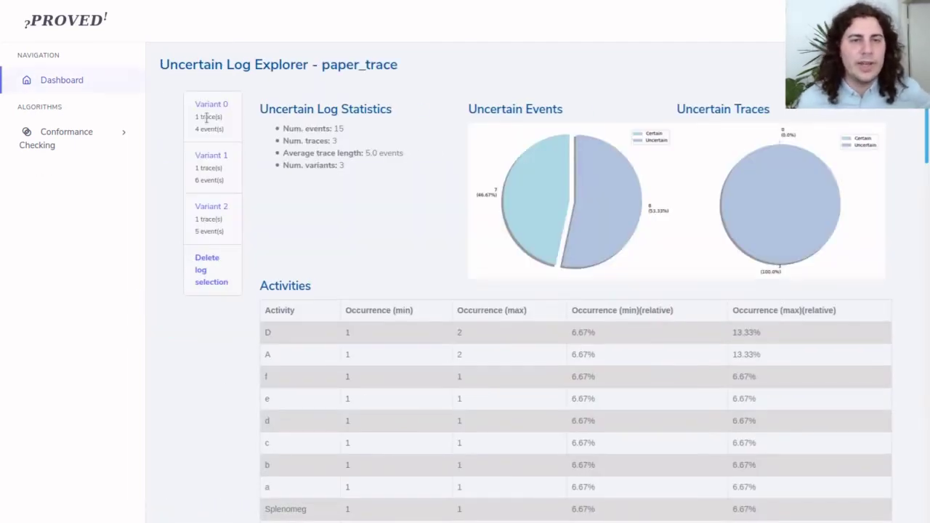
pyautogui.click(208, 114)
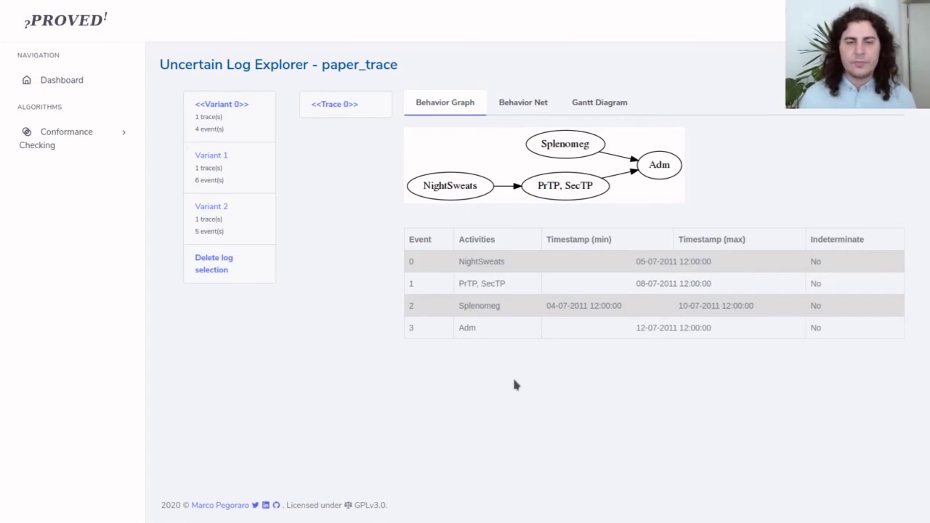
# - Compare Trace 0's behavior net with its Gantt chart of event time ranges, ending on the behavior net
pyautogui.click(524, 103)
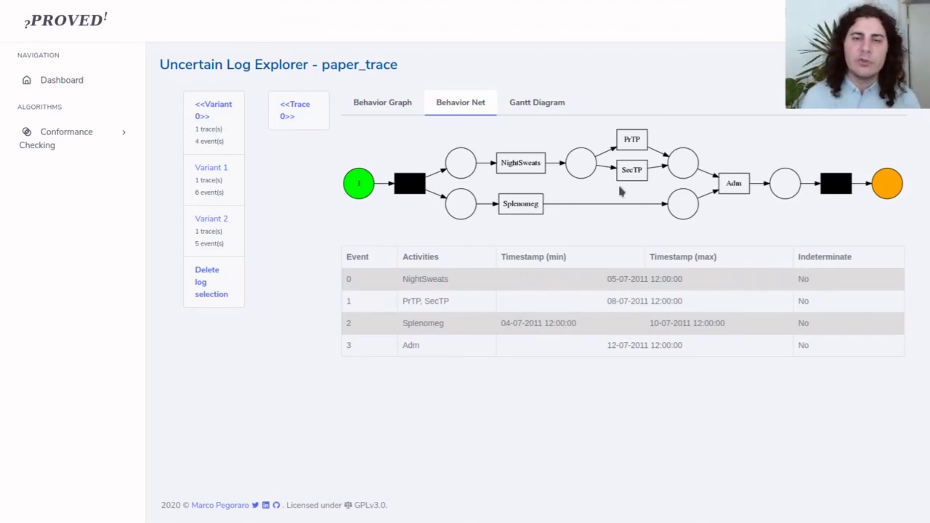
pyautogui.click(549, 107)
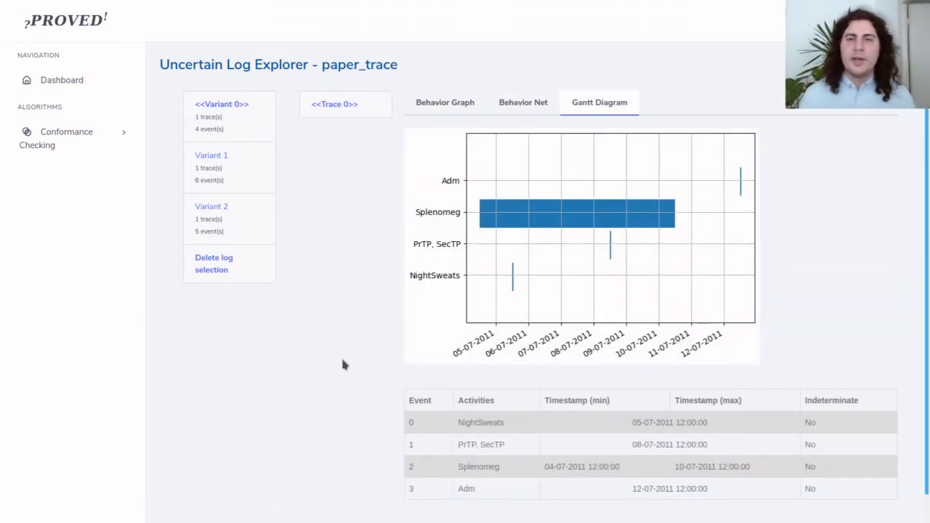
pyautogui.scroll(-1, 337, 359)
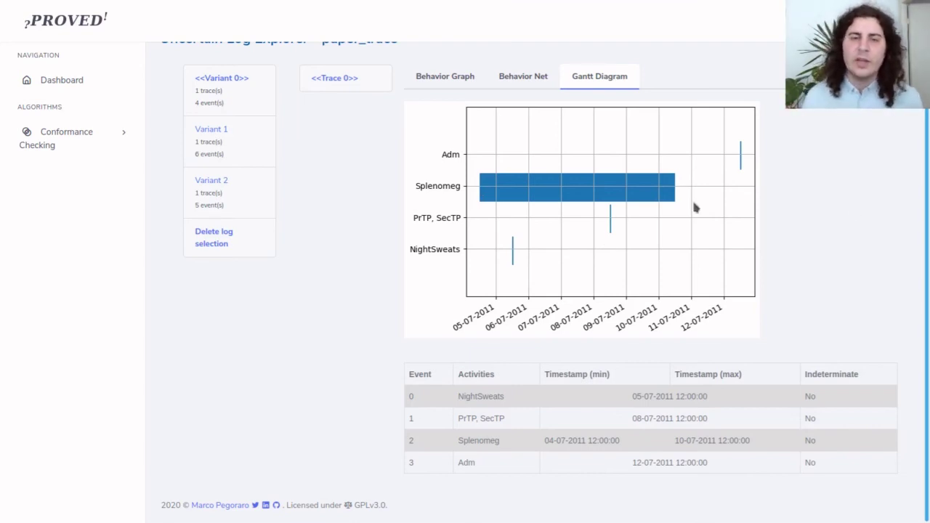
pyautogui.click(518, 84)
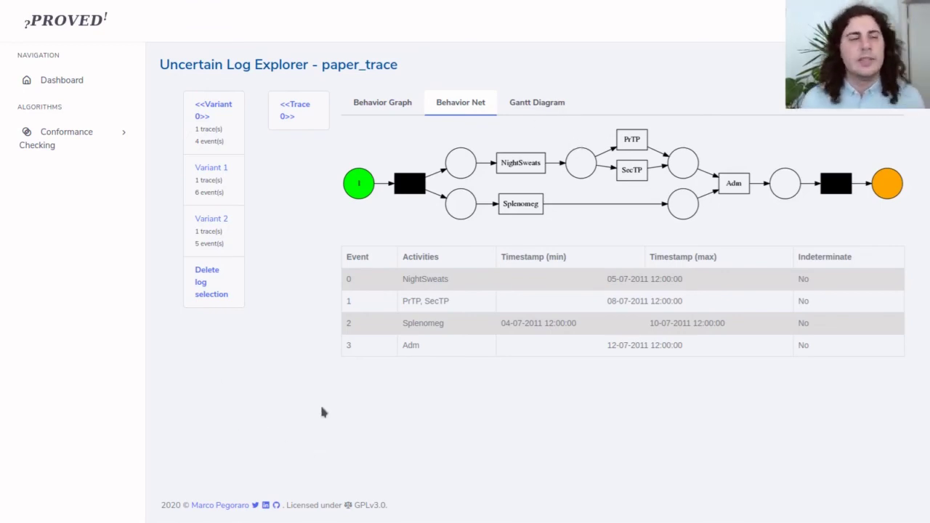
# - Under Conformance Checking, set net.pnml as the model on the Alignments page
pyautogui.click(68, 137)
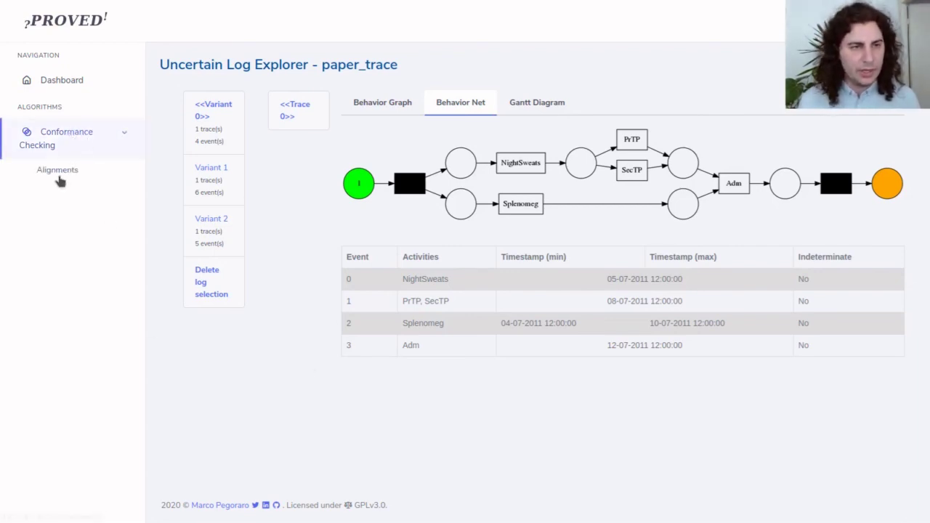
pyautogui.click(57, 172)
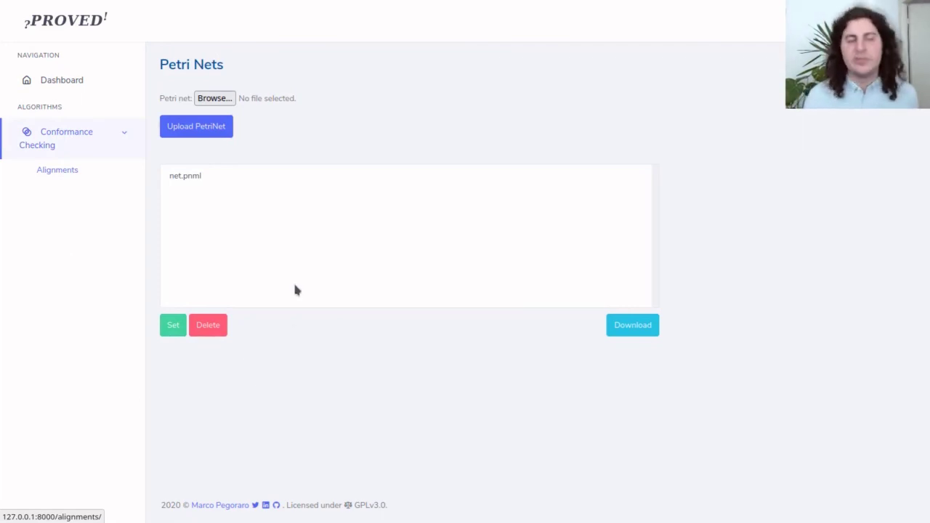
pyautogui.click(198, 181)
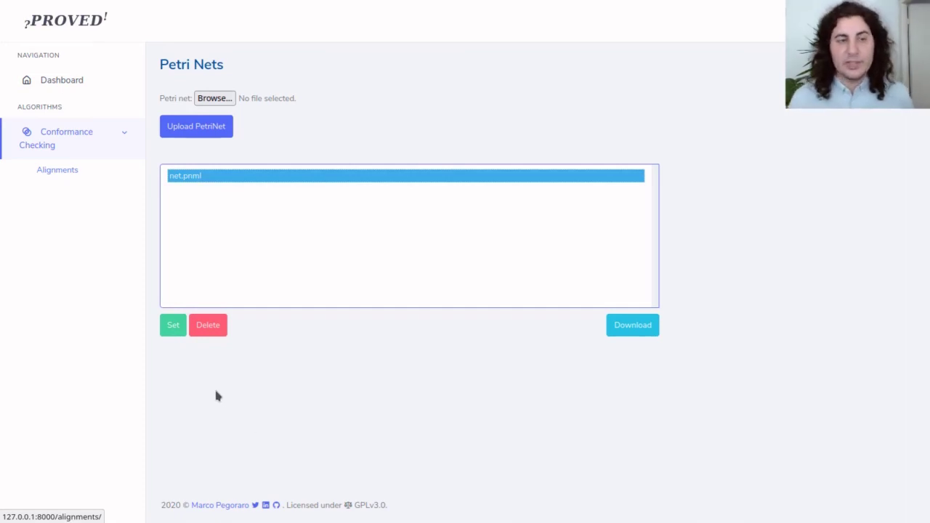
pyautogui.click(170, 328)
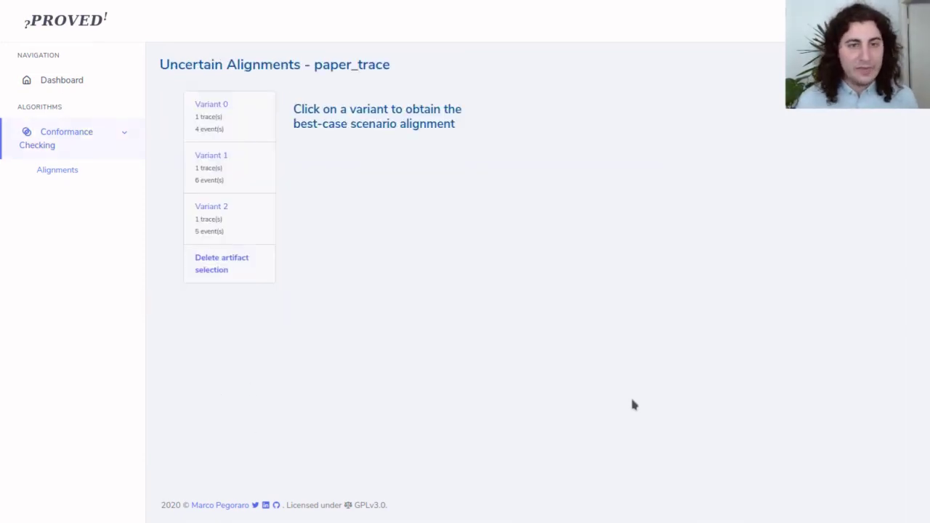
# - Compute Variant 0's alignments against net.pnml: best costs 0, worst costs 2
pyautogui.click(210, 114)
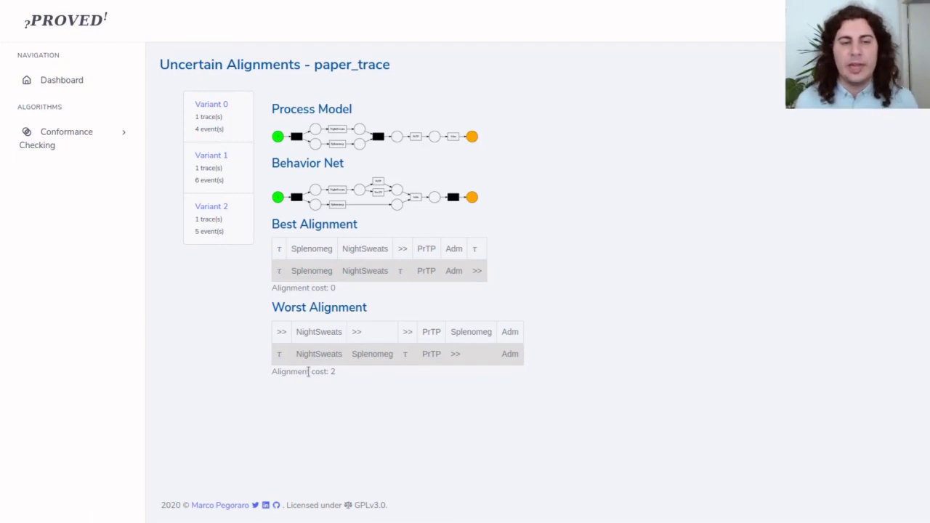
pyautogui.moveTo(310, 372); pyautogui.dragTo(488, 375)
pyautogui.click(488, 375)
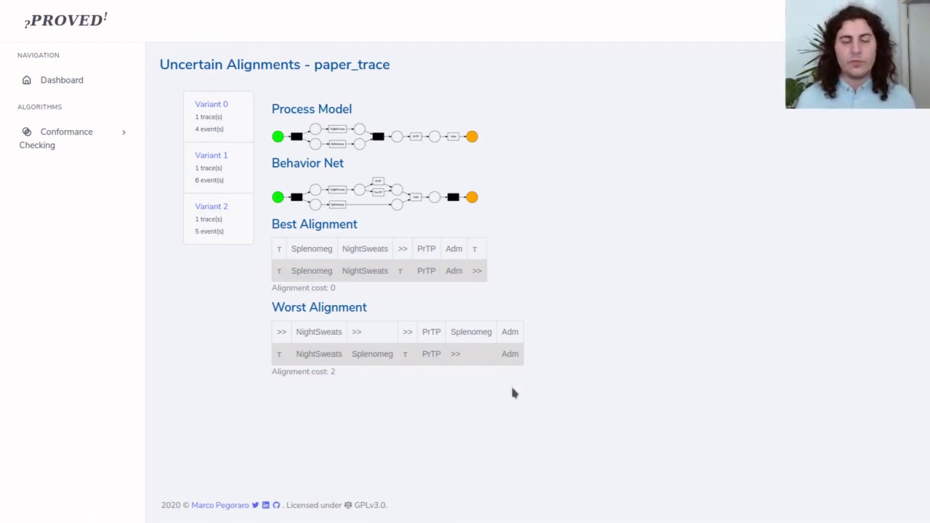